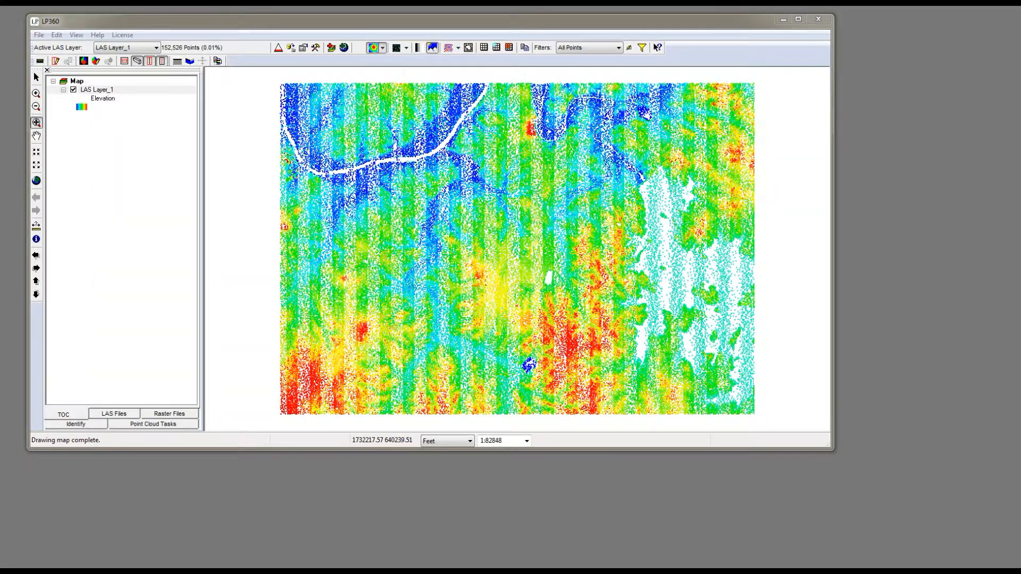
Step: Open the LAS File Analyst for LAS Layer_1, scan all its LAS files, and minimize the LAS_Files folder window
right_click(90, 93)
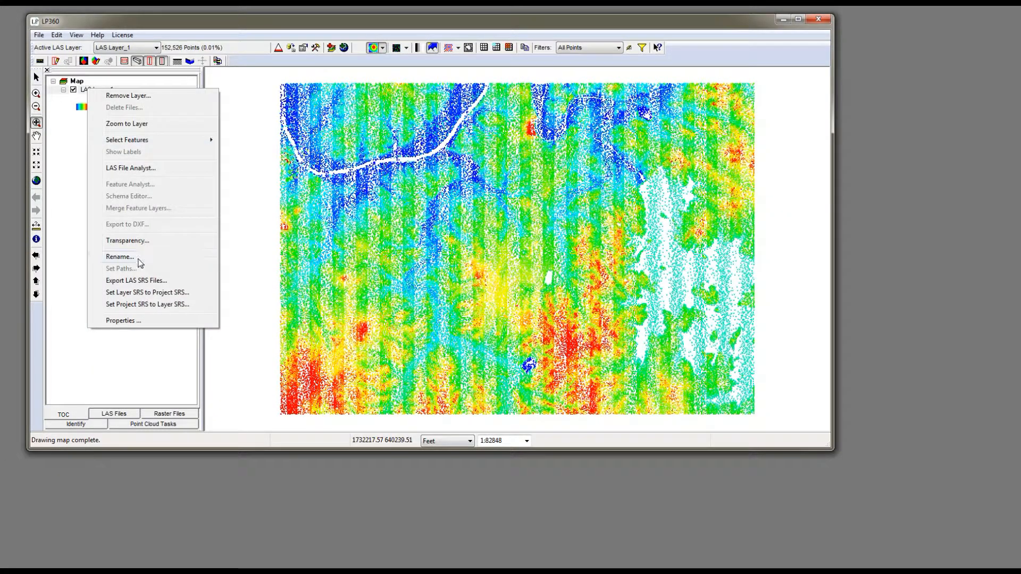
left_click(138, 168)
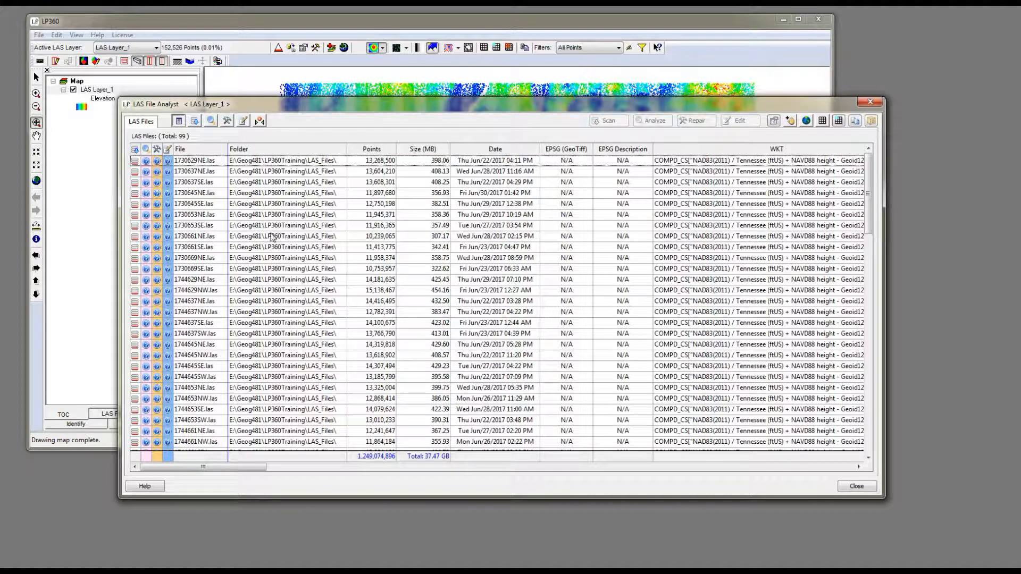
left_click(268, 214)
key("ctrl+a")
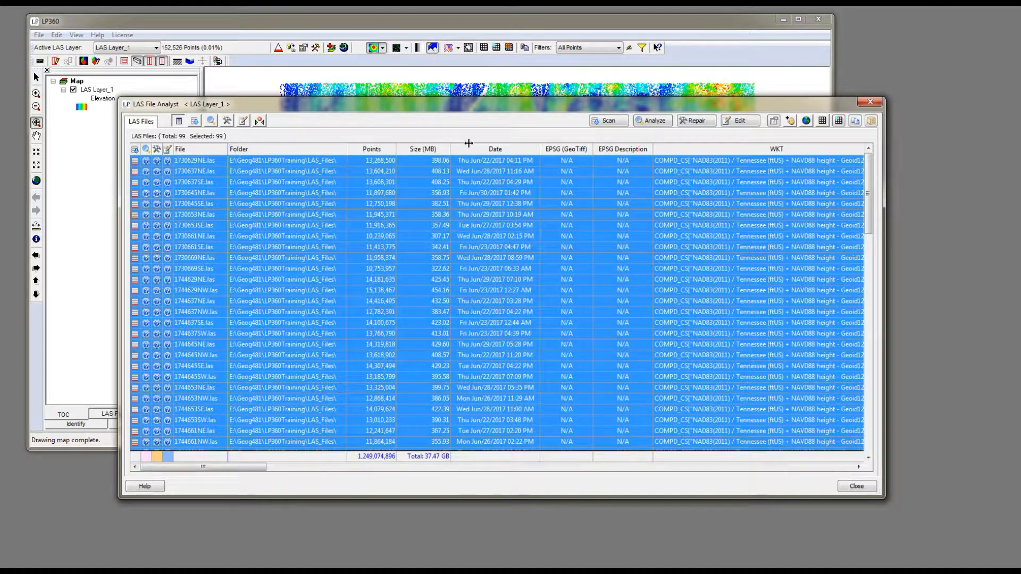
left_click(607, 121)
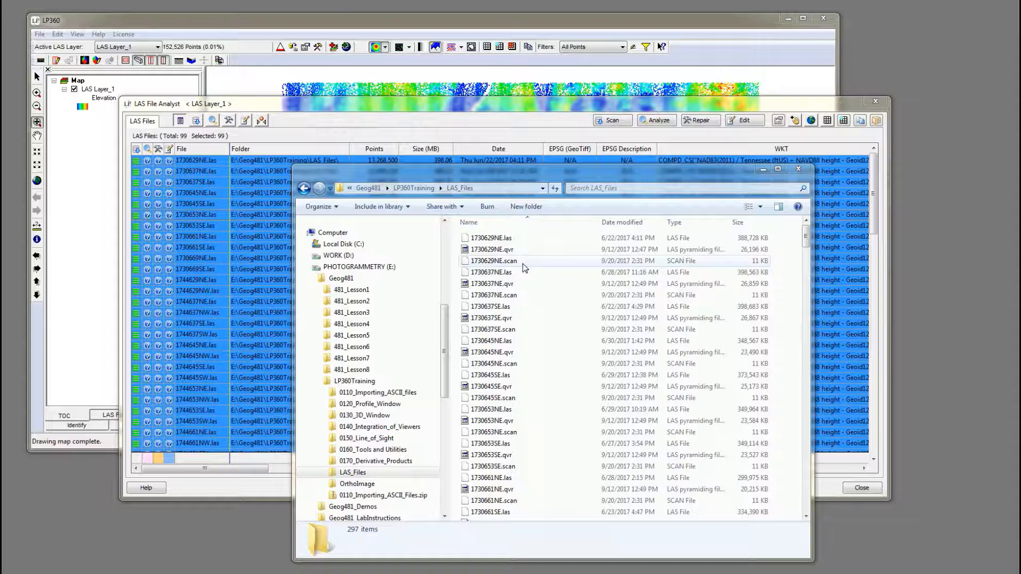
left_click(763, 170)
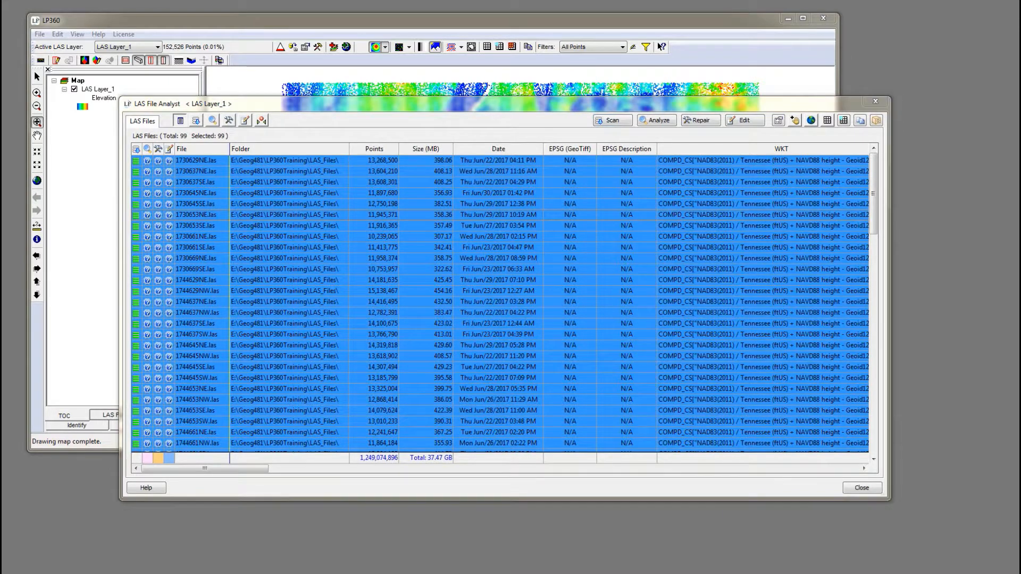
Step: Enable the QVR File Exists and Valid analysis test and analyze all the selected LAS files
left_click(779, 120)
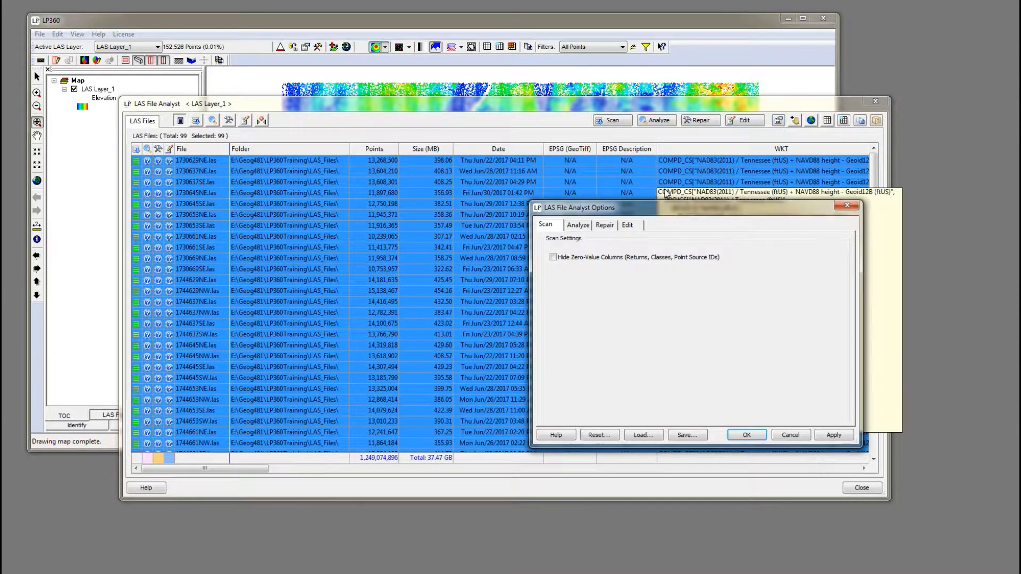
left_click_drag(659, 209, 574, 182)
left_click(491, 197)
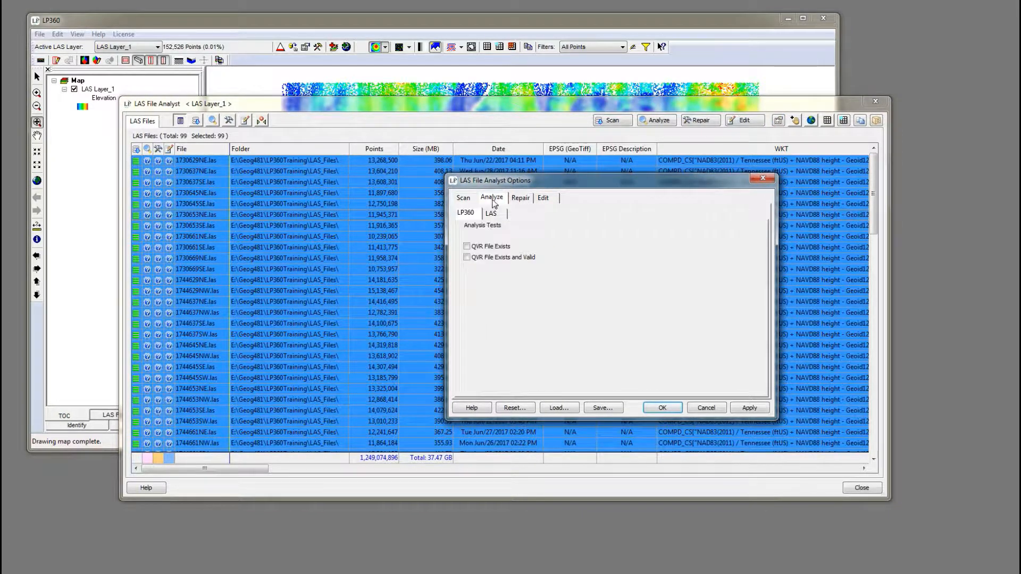
left_click(467, 257)
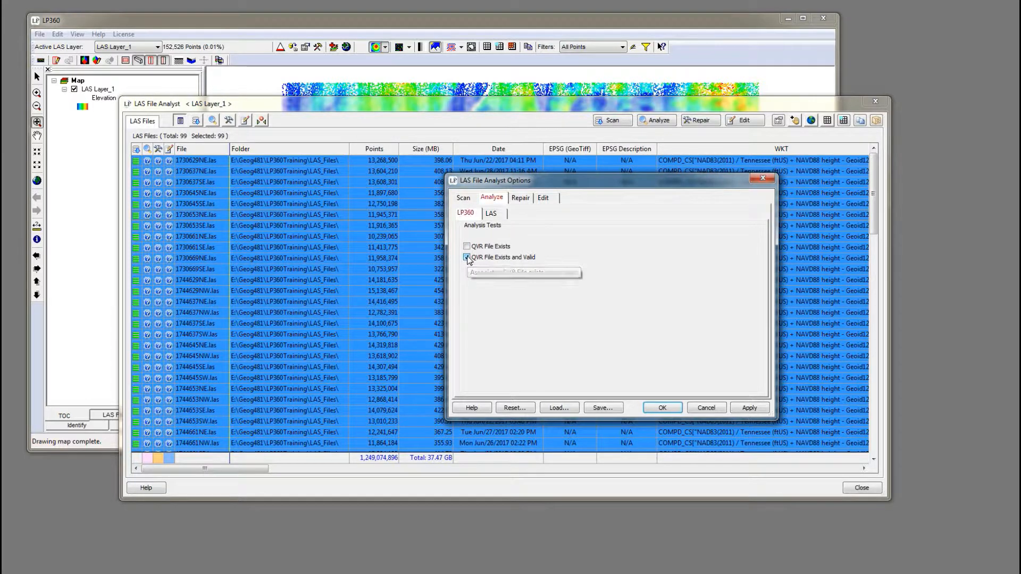
left_click(750, 408)
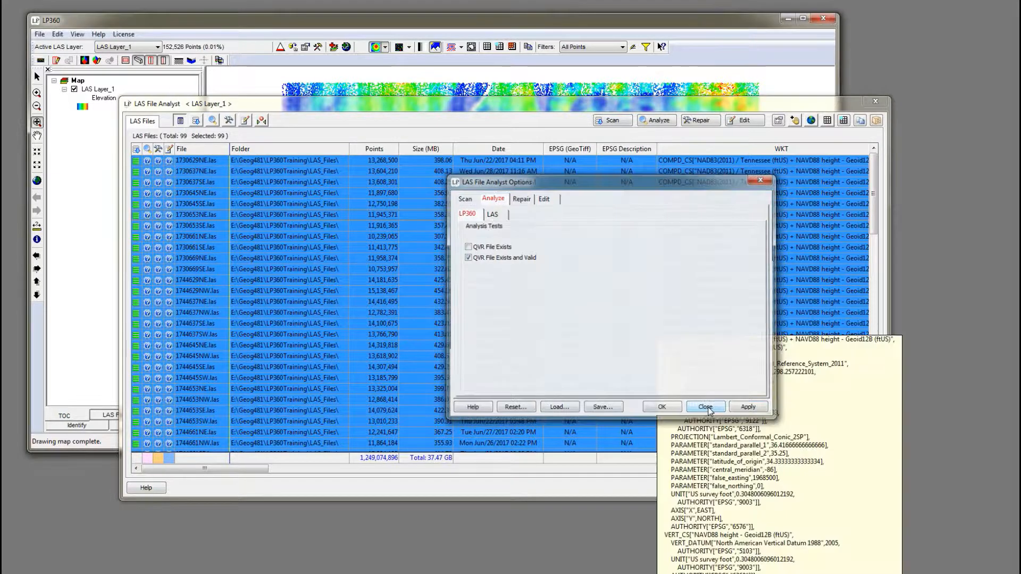
left_click(706, 408)
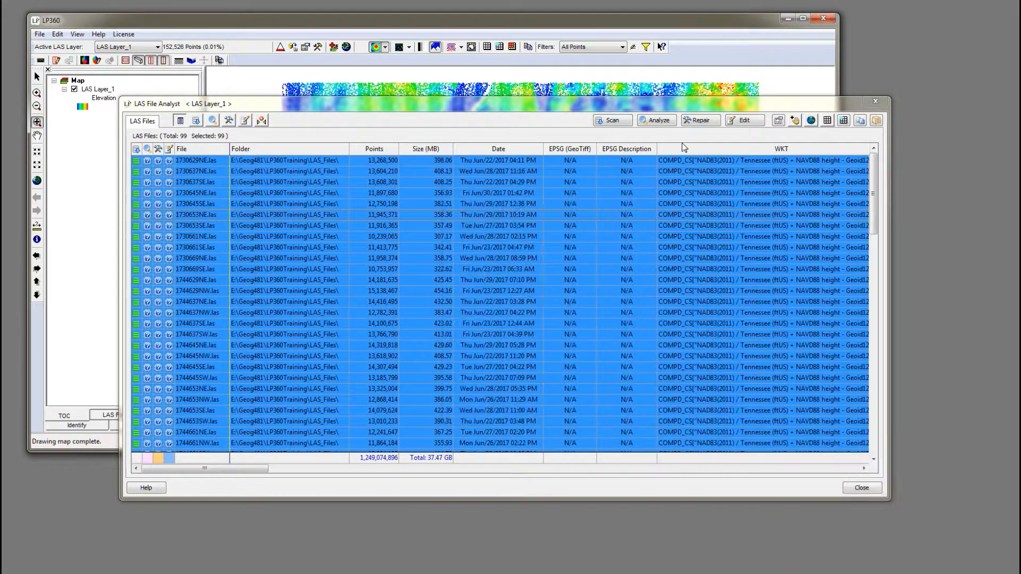
left_click(654, 121)
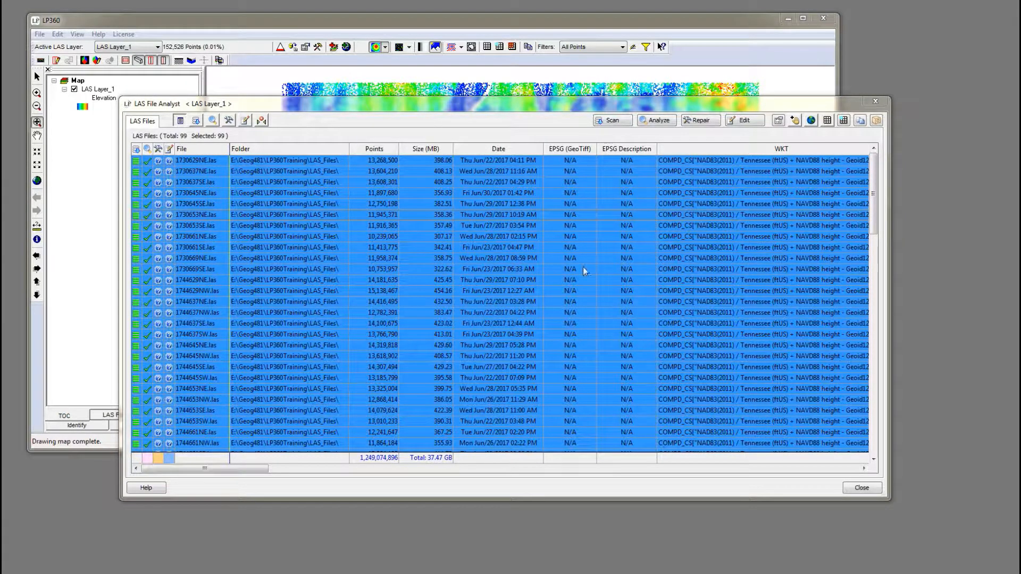
left_click_drag(879, 212, 898, 193)
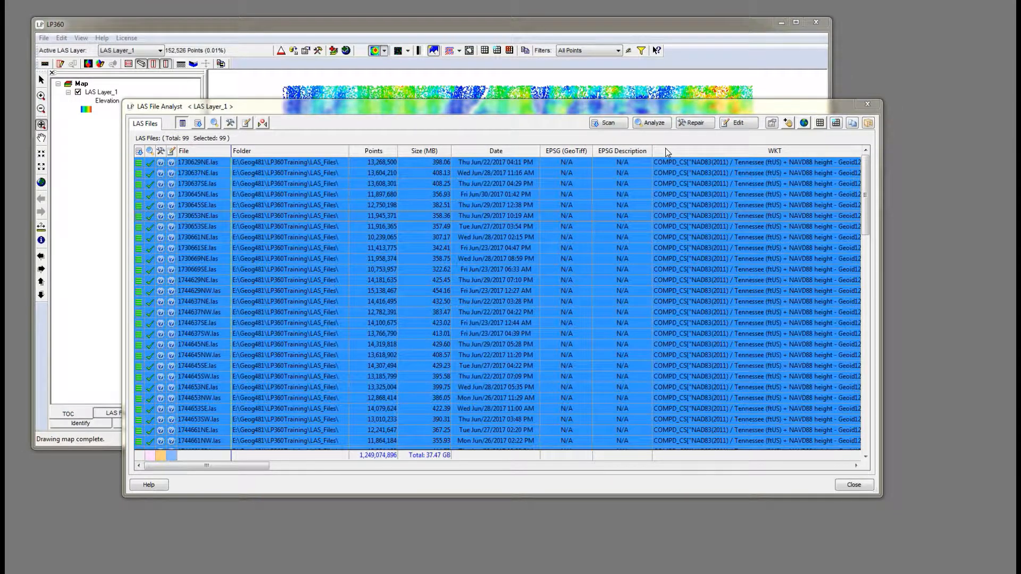
Step: Enable every LAS analysis test in the analyst options and rerun the analysis on all selected files
left_click(772, 124)
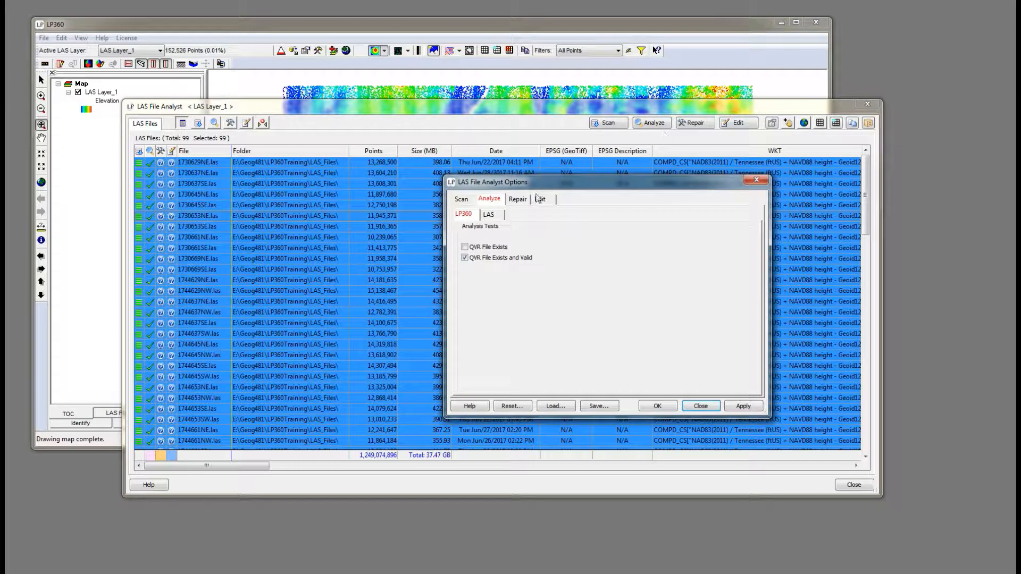
left_click(490, 215)
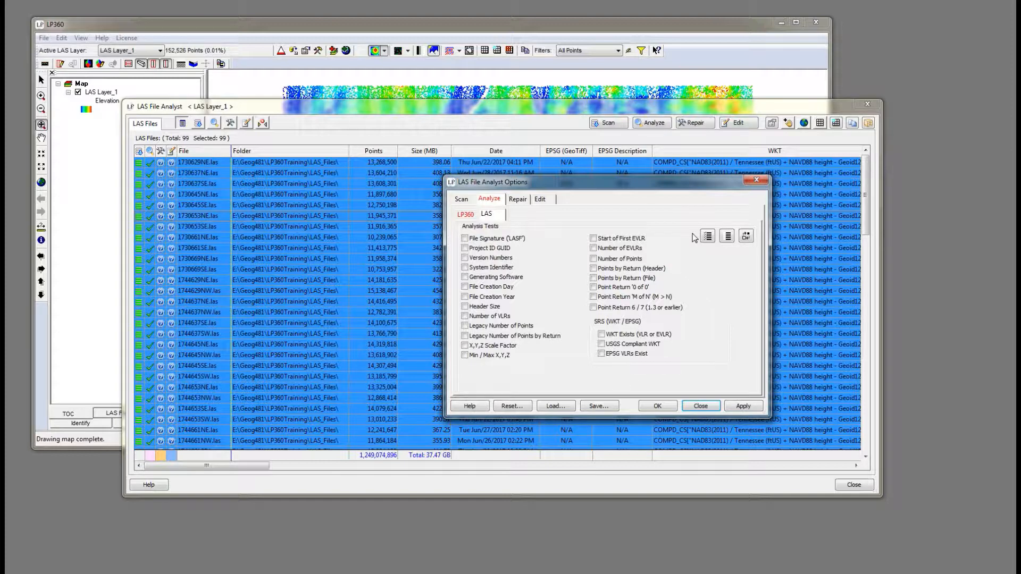
left_click(707, 237)
left_click(727, 236)
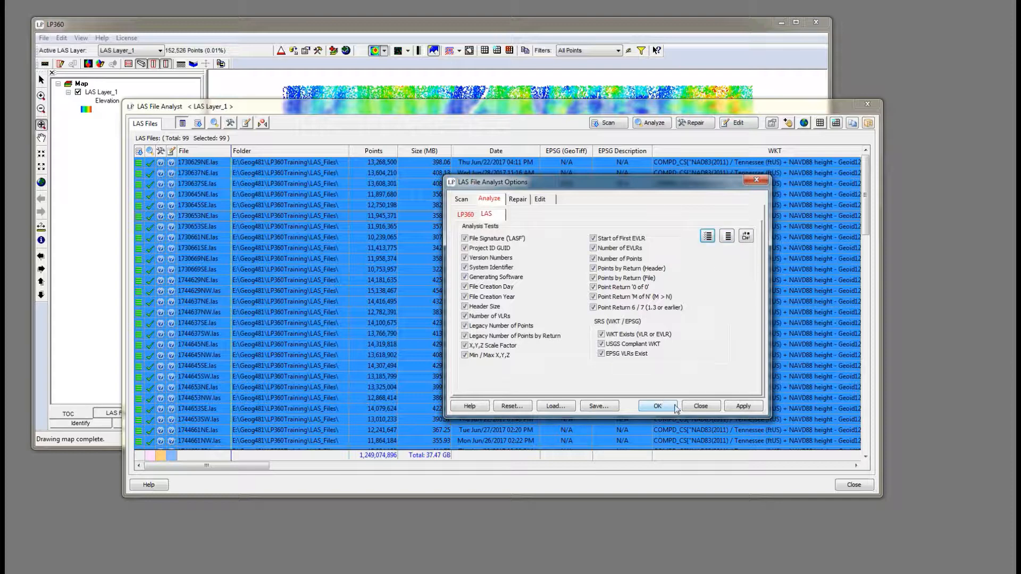
left_click(744, 406)
left_click(658, 406)
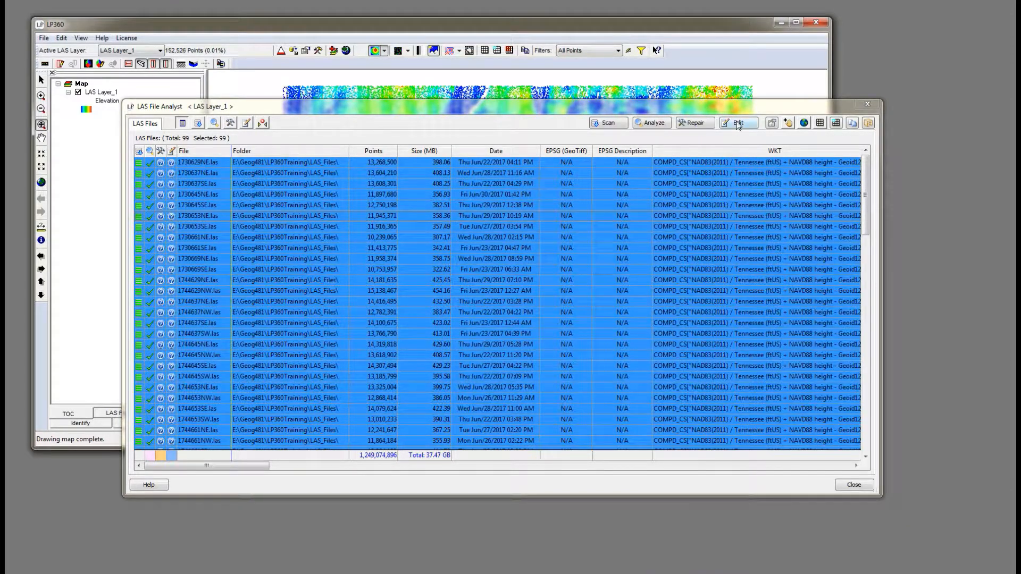
left_click(654, 124)
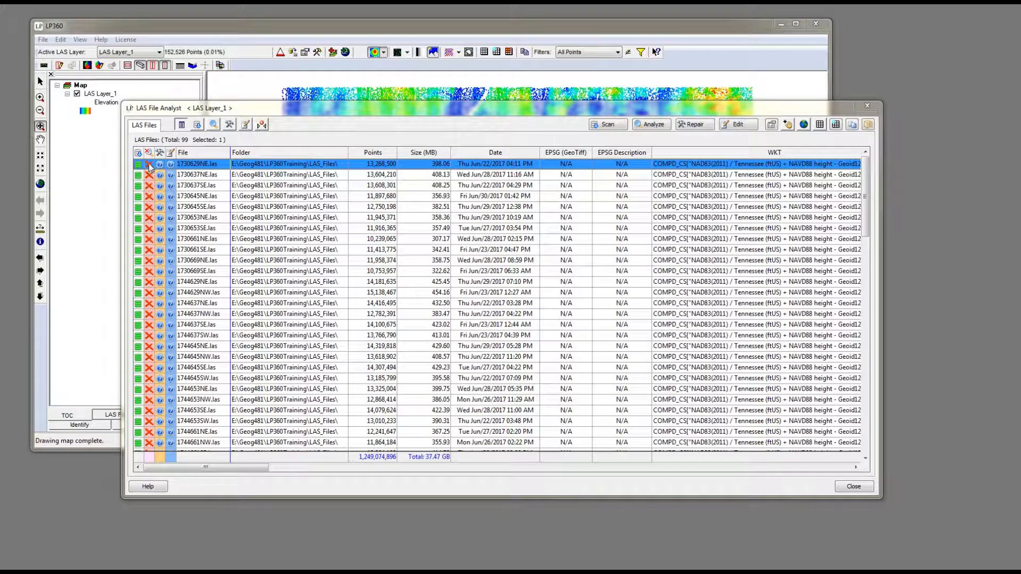
Step: Examine the analysis results of 1730629NE.las and the coordinate system columns of the LAS file list
left_click(274, 148)
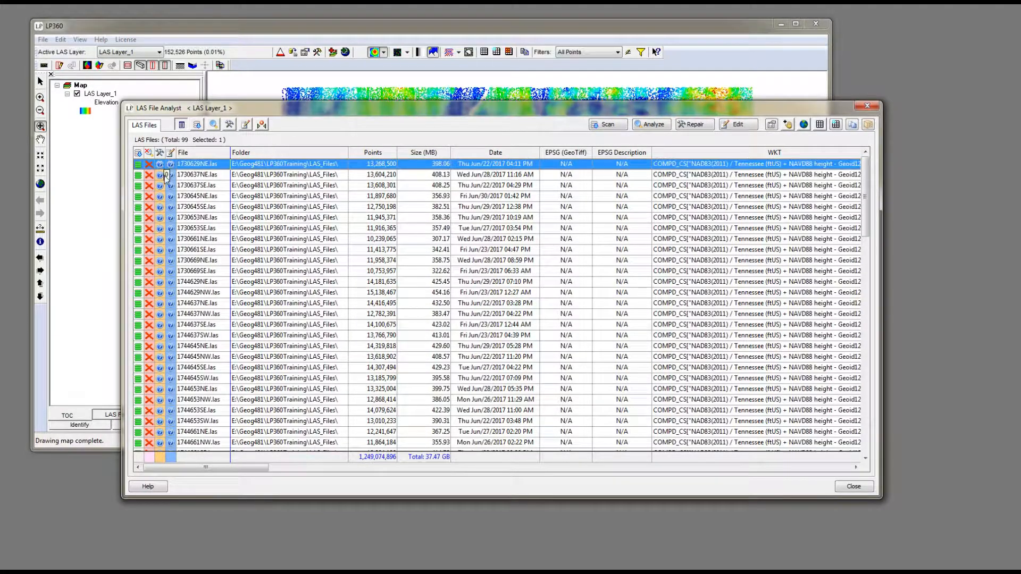
mouse_move(149, 169)
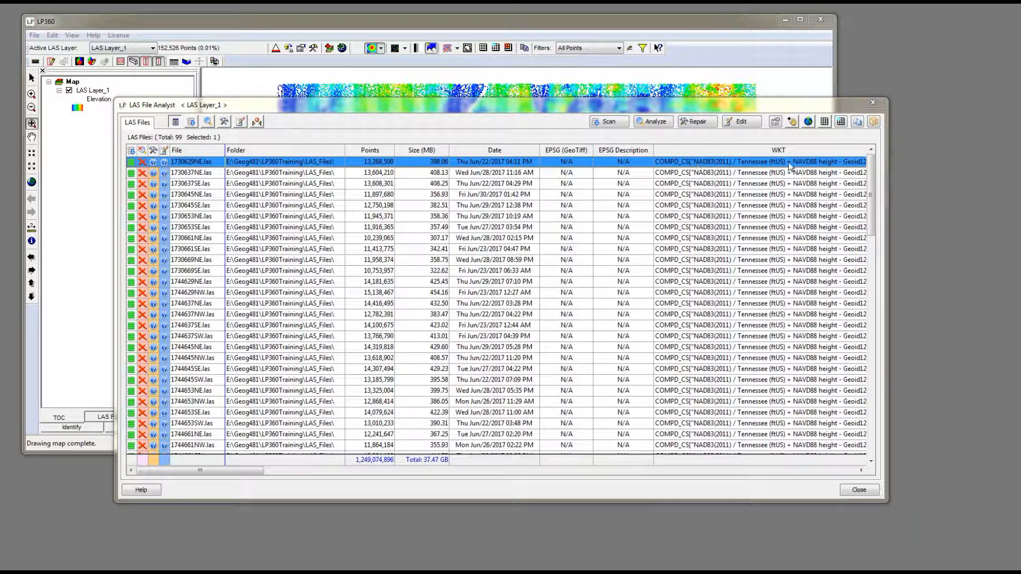
left_click_drag(253, 471, 292, 471)
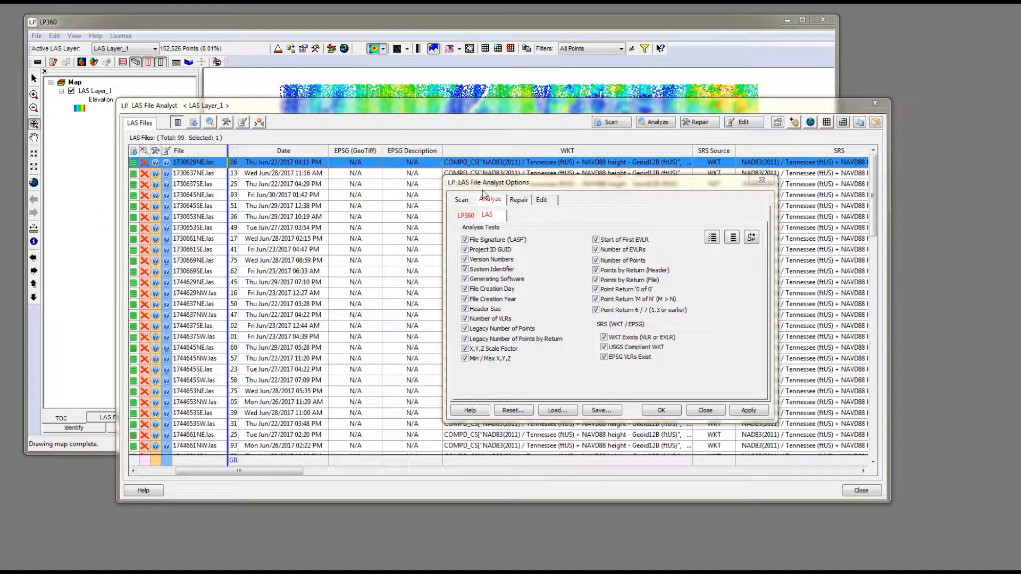
Step: Enable the Add EPSG Codes repair action for LAS files and apply the analyst options
left_click(522, 203)
left_click(490, 218)
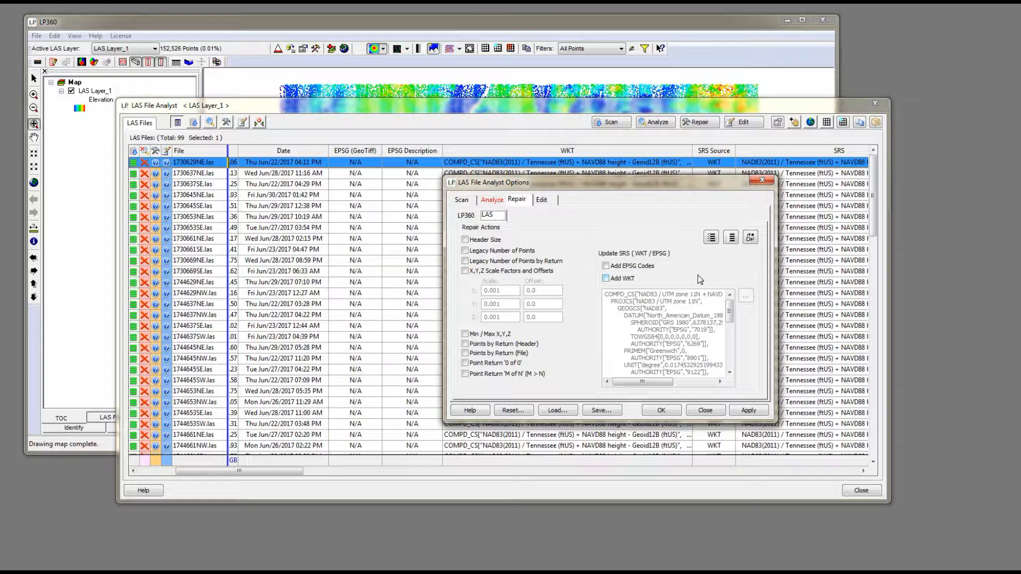
left_click(605, 266)
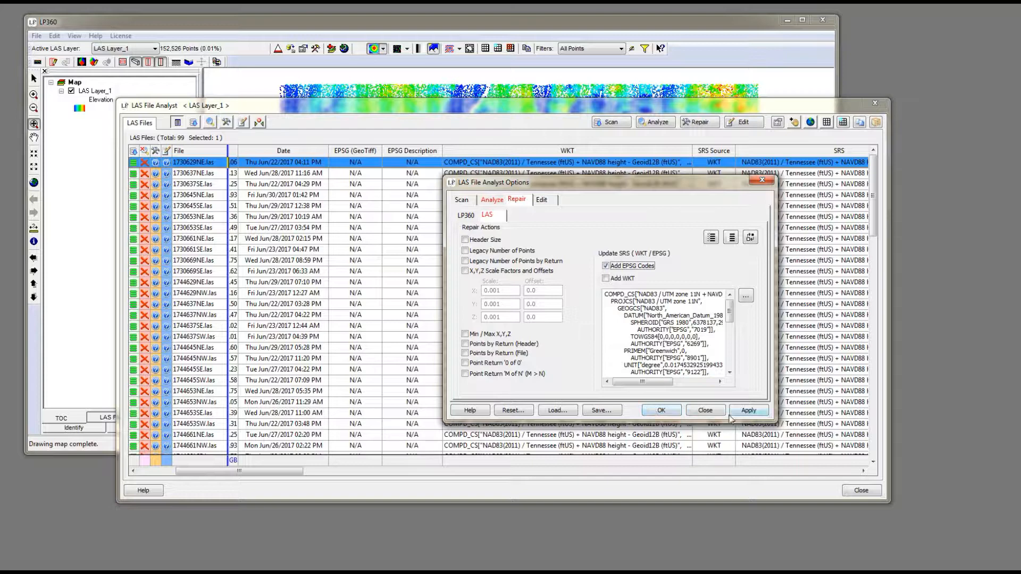
left_click(745, 411)
double_click(663, 413)
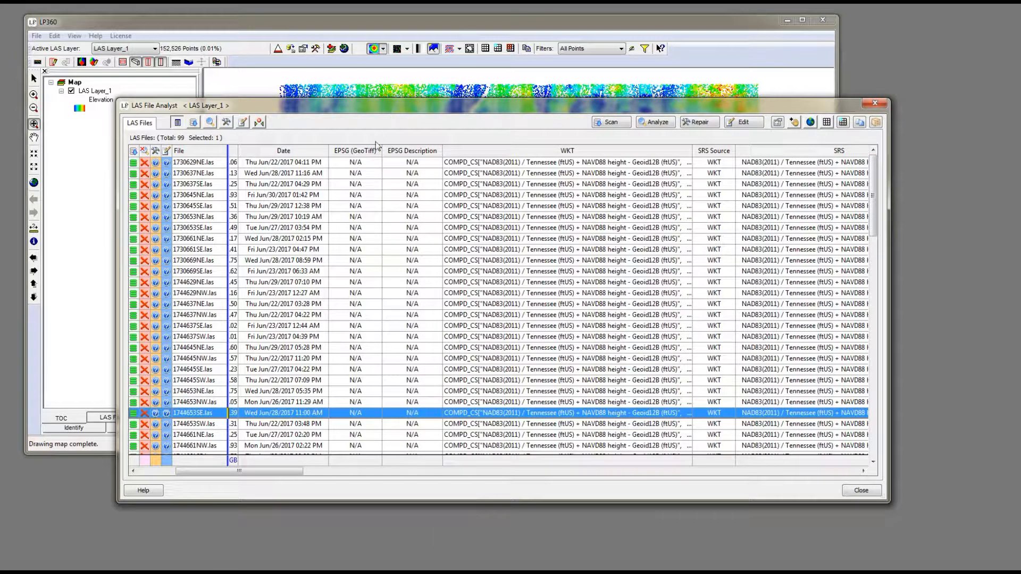
Step: Select all LAS files and run the Add EPSG Codes repair on them
left_click(374, 191)
key("ctrl+a")
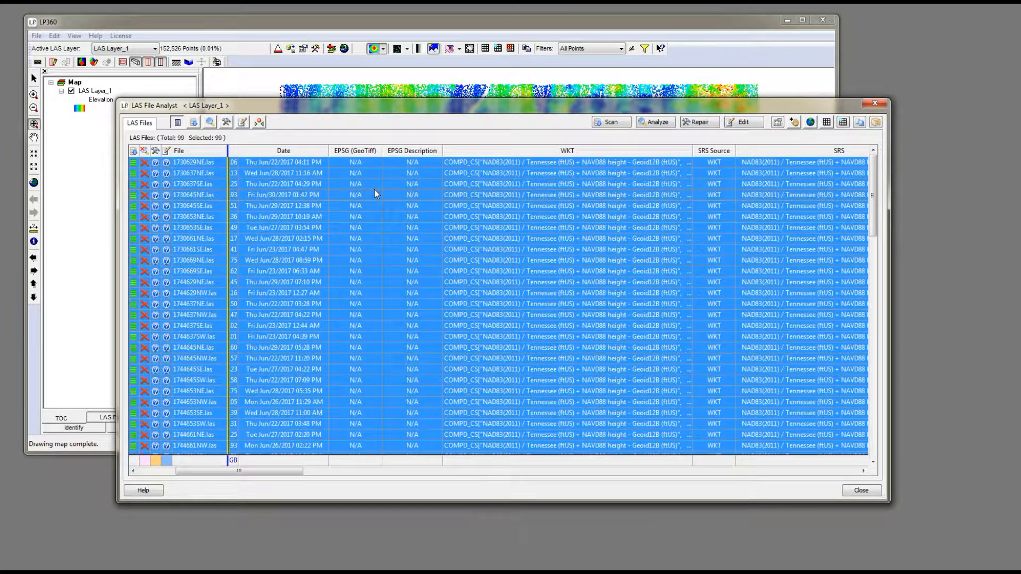
left_click(701, 123)
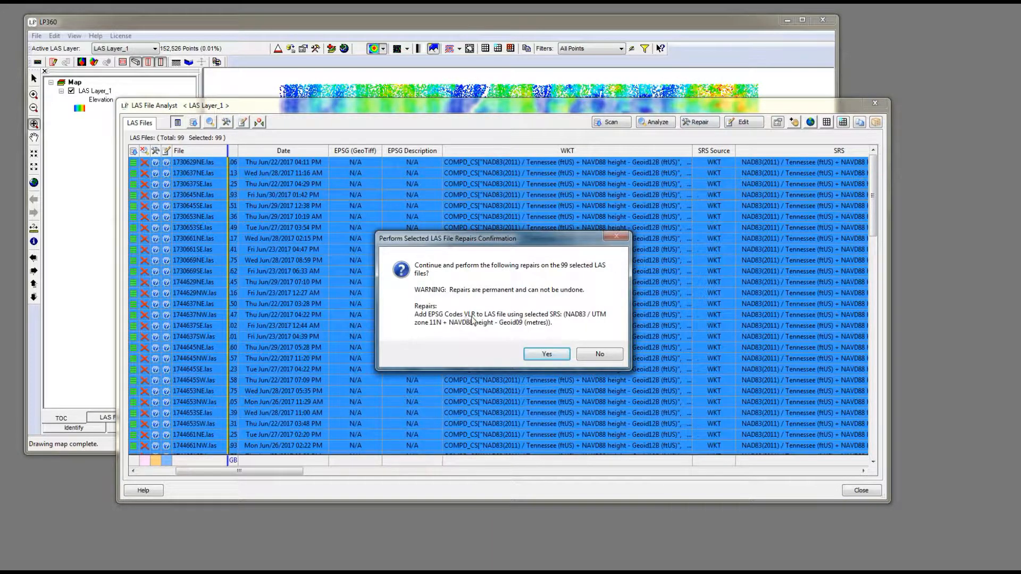
left_click(548, 354)
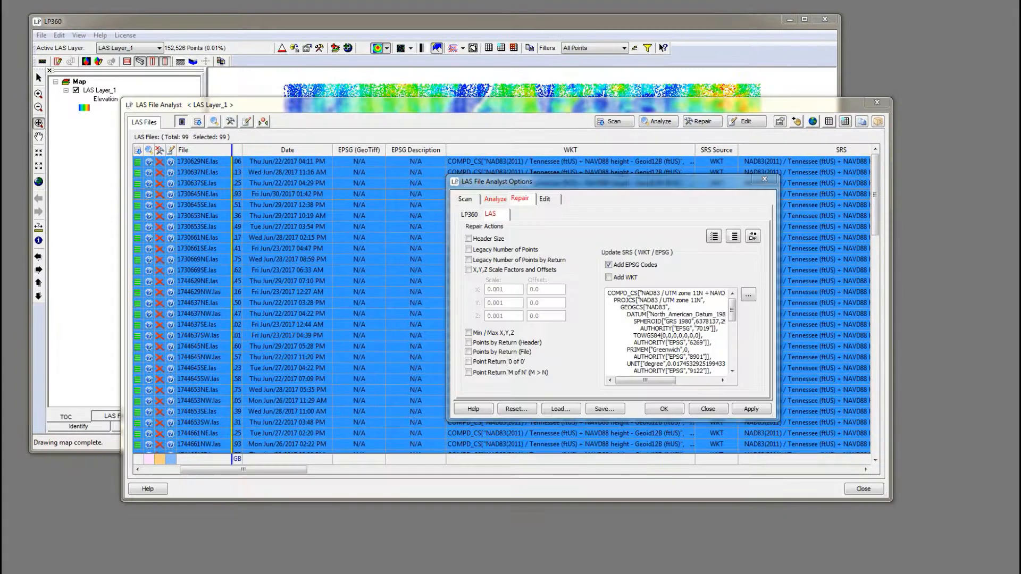
Step: Review the edit actions available for LAS files in the analyst options
left_click(550, 198)
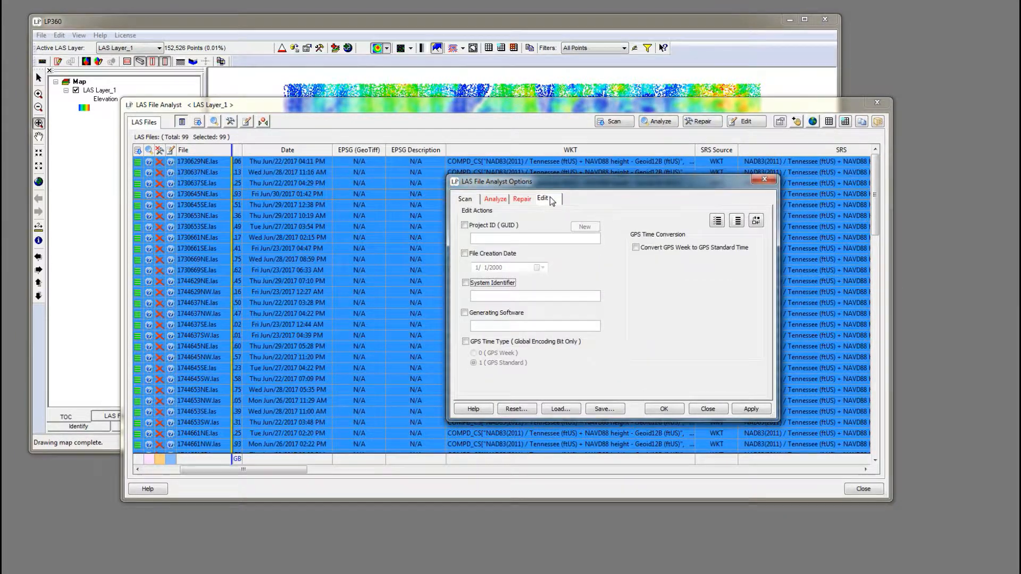